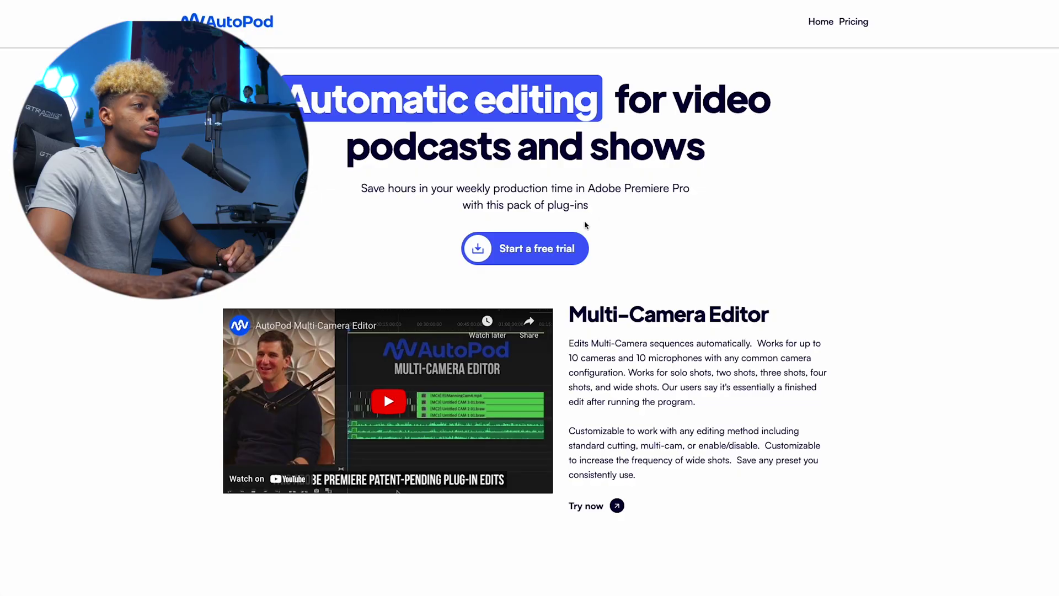
Step: Go to the AutoPod pricing page with the $29/month Individual plan and 30-day free trial
{"action": "left_click", "coordinate": [559, 234]}
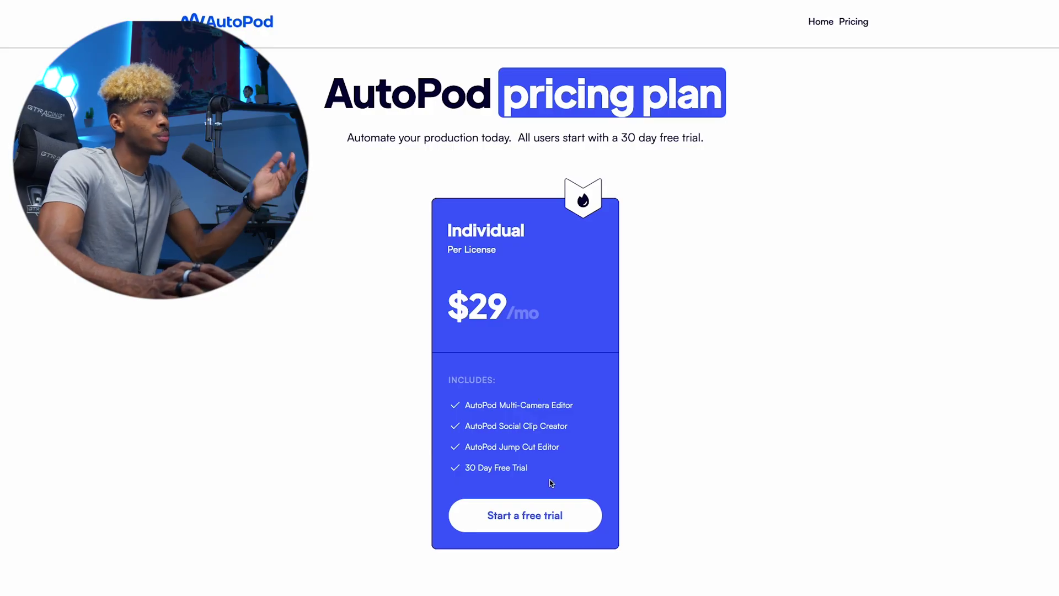
Step: Start the 30-day free-trial checkout, fill the e-mail from a saved address, and continue to card details
{"action": "left_click", "coordinate": [528, 517]}
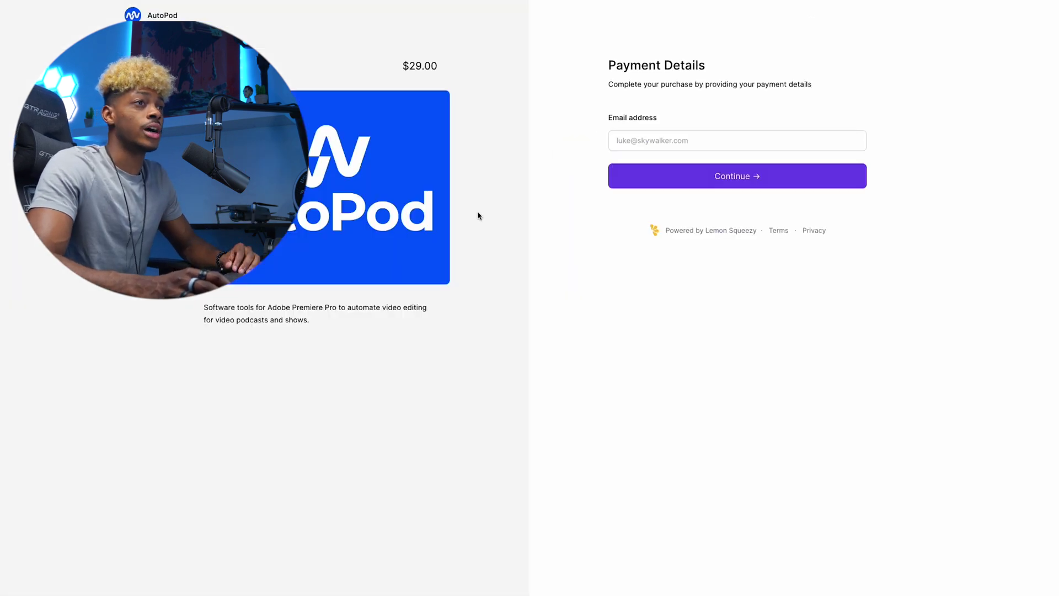
{"action": "left_click", "coordinate": [704, 142]}
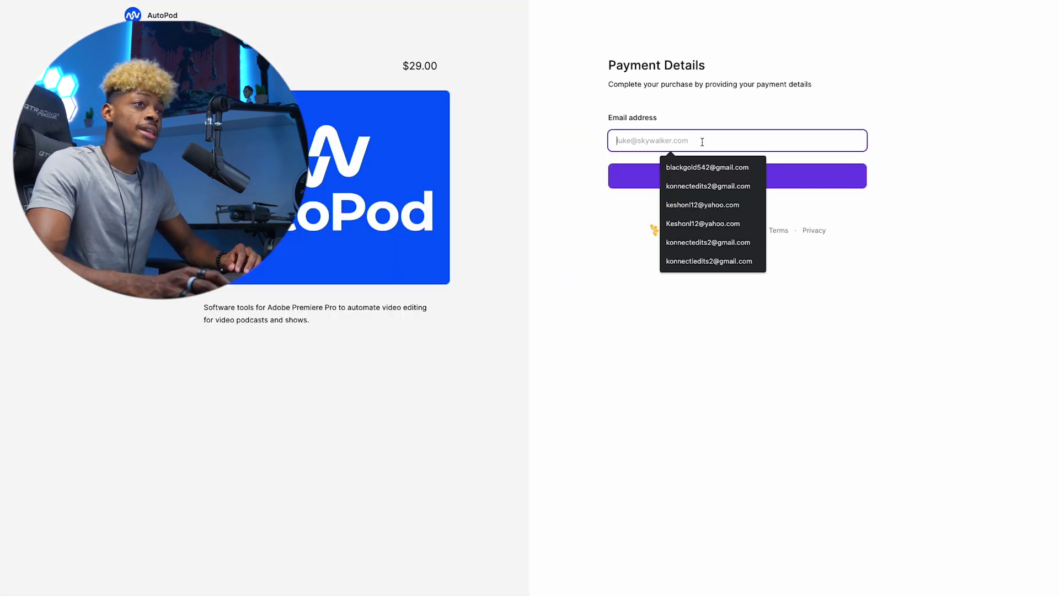
{"action": "left_click", "coordinate": [697, 209]}
{"action": "left_click", "coordinate": [710, 177]}
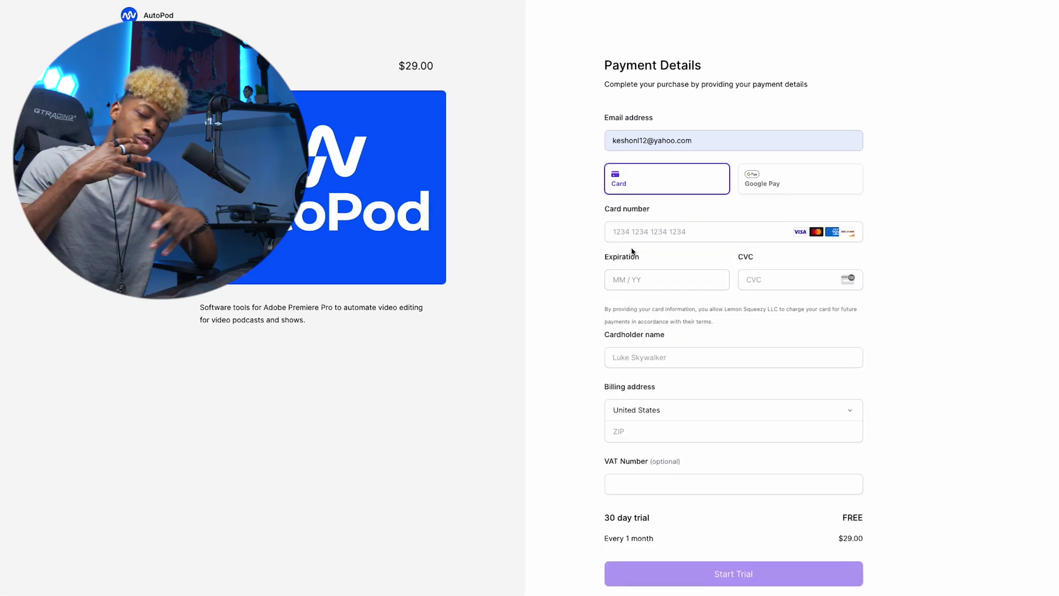
{"action": "scroll", "coordinate": [632, 251], "scroll_direction": "down", "scroll_amount": 3}
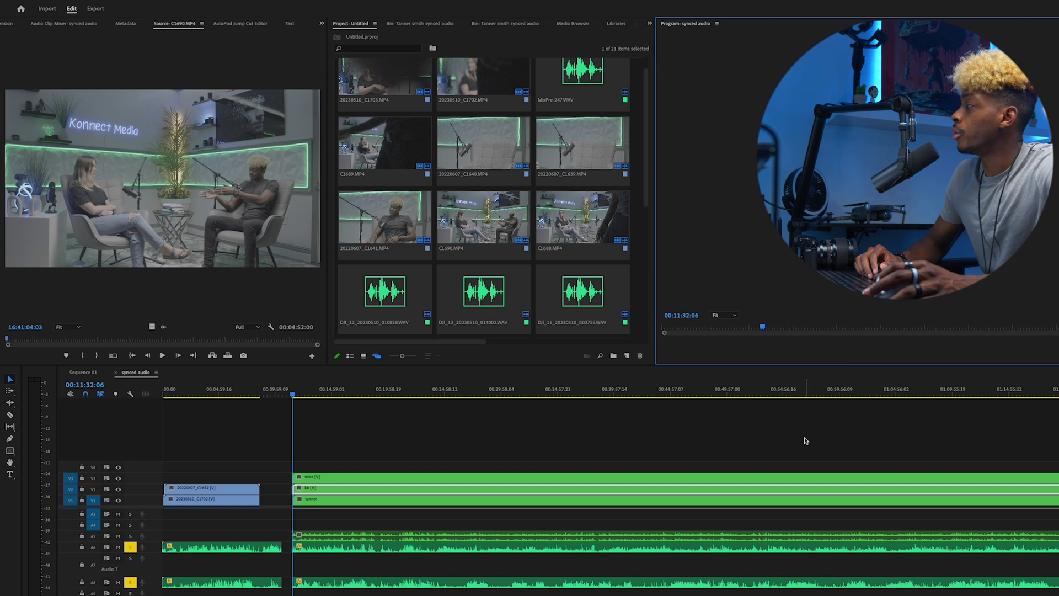
Step: Show the Window > Extensions submenu listing the installed AutoPod editors
{"action": "mouse_move", "coordinate": [74, 3]}
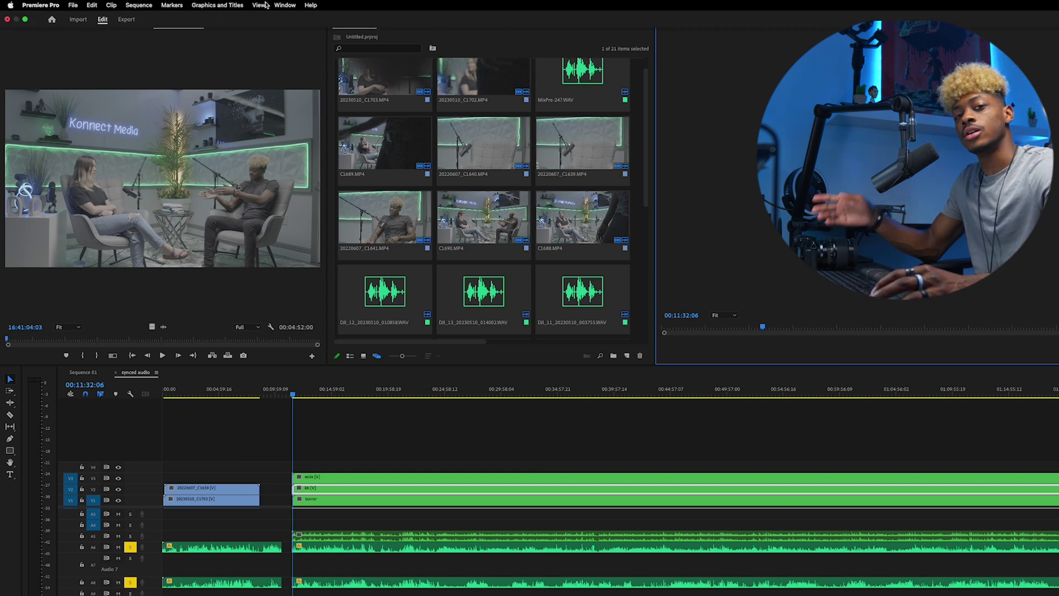
{"action": "left_click", "coordinate": [286, 6]}
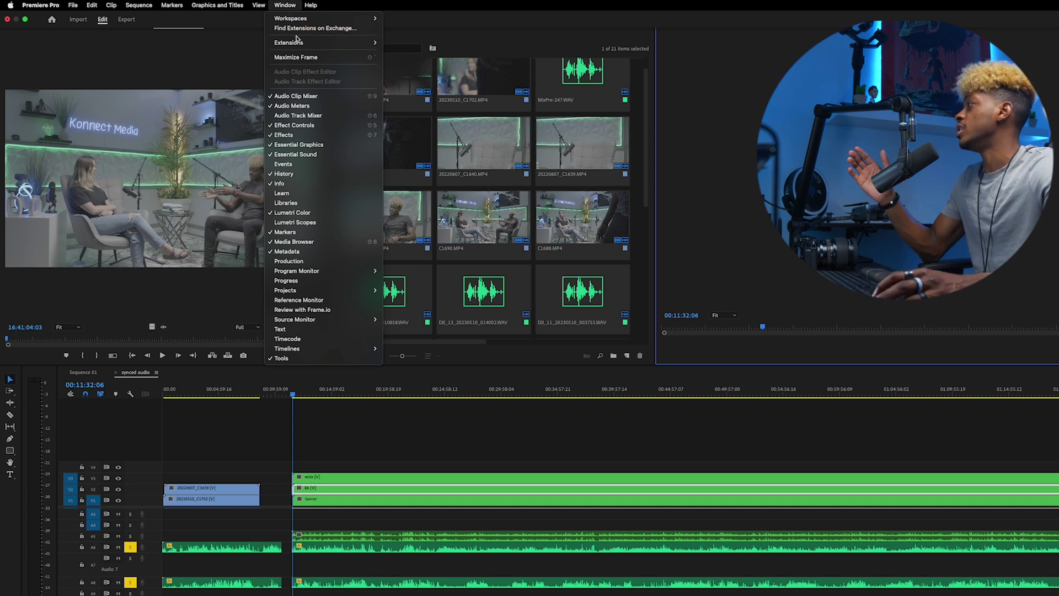
{"action": "mouse_move", "coordinate": [303, 41]}
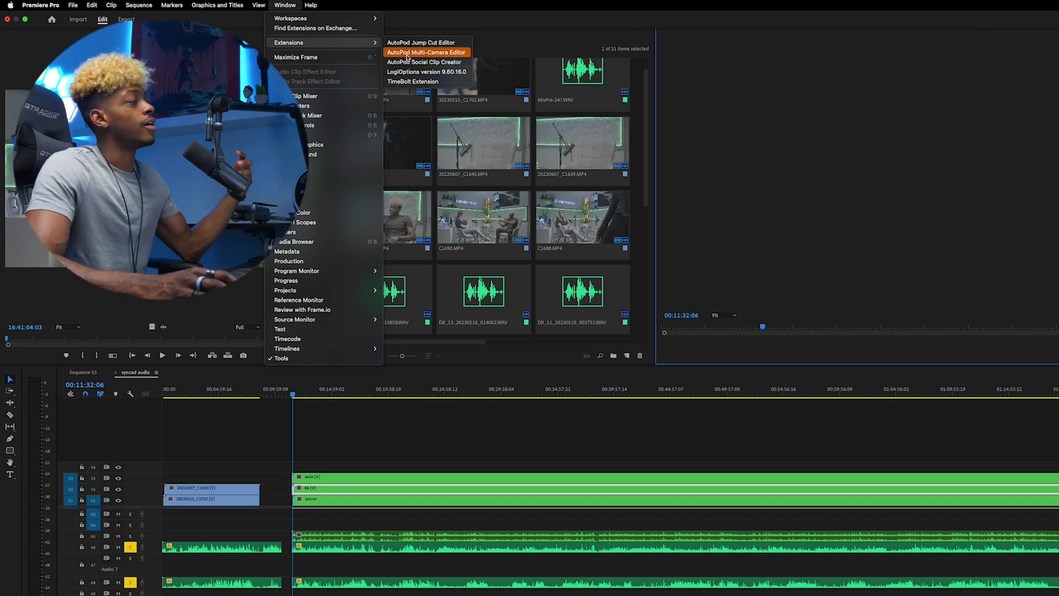
Step: Open the AutoPod Multi-Camera Editor panel and dock it beside the Project panel tabs
{"action": "left_click", "coordinate": [407, 54]}
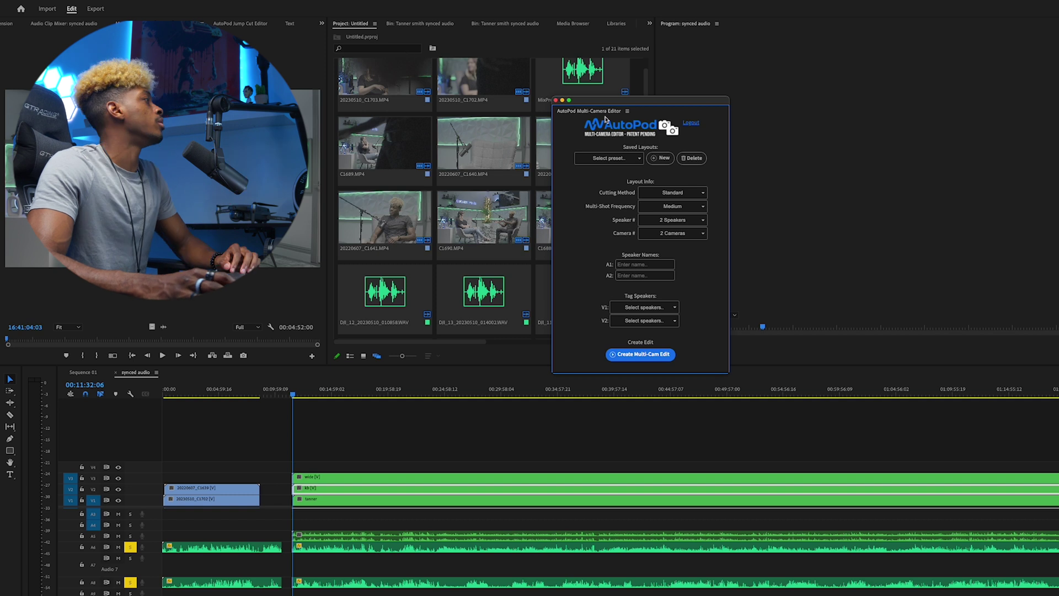
{"action": "left_click_drag", "start_coordinate": [553, 110], "coordinate": [506, 27]}
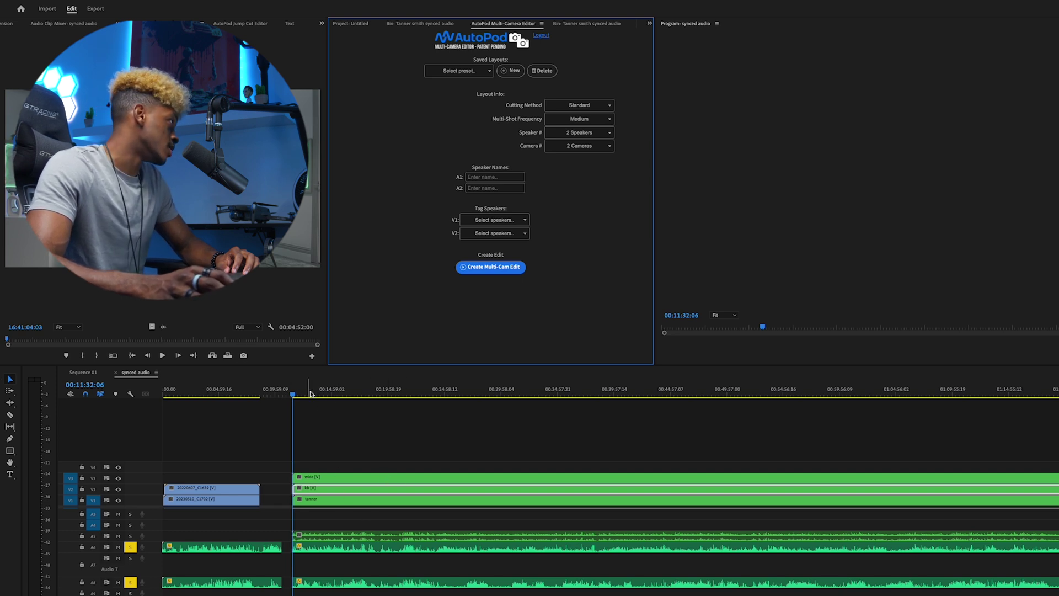
Step: Choose Enable/Disable cutting, Low multi-shot frequency, 2 Speakers and 3 Cameras, then return to the synced audio sequence
{"action": "left_click", "coordinate": [571, 107]}
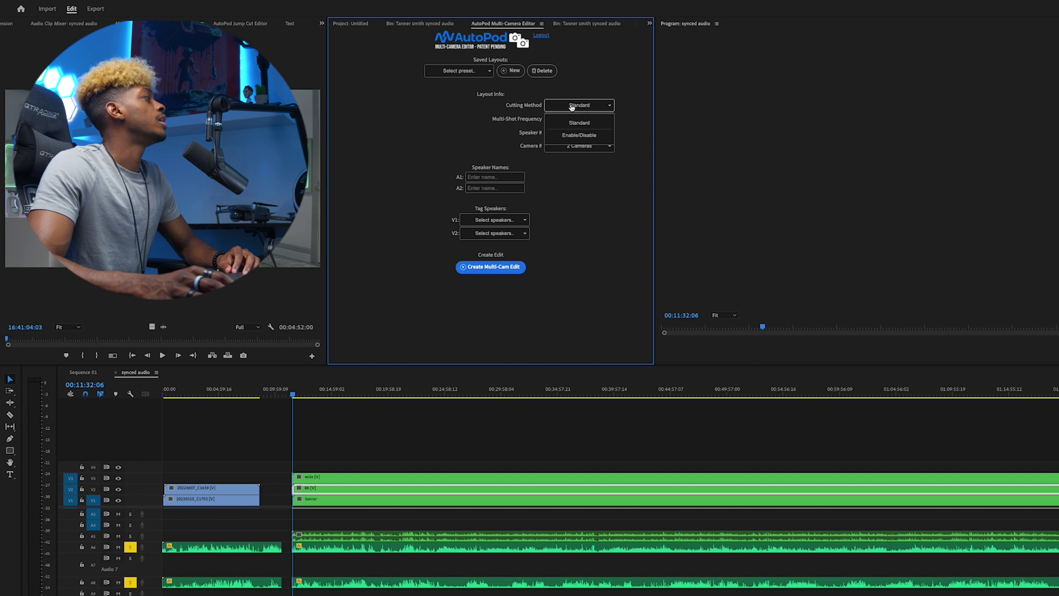
{"action": "left_click", "coordinate": [579, 135]}
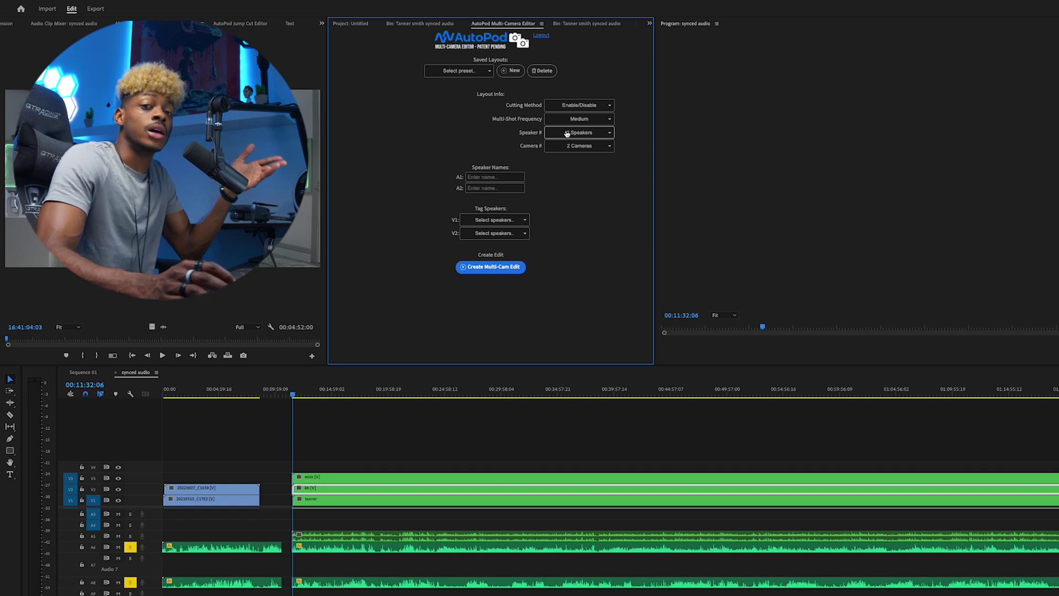
{"action": "left_click", "coordinate": [554, 118]}
{"action": "left_click", "coordinate": [568, 135]}
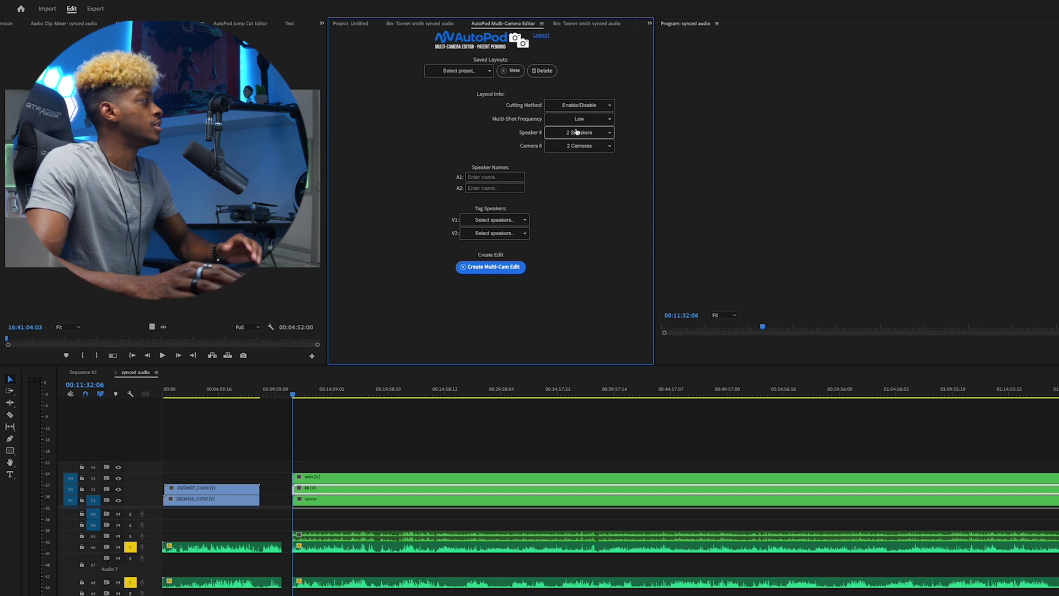
{"action": "left_click", "coordinate": [579, 133]}
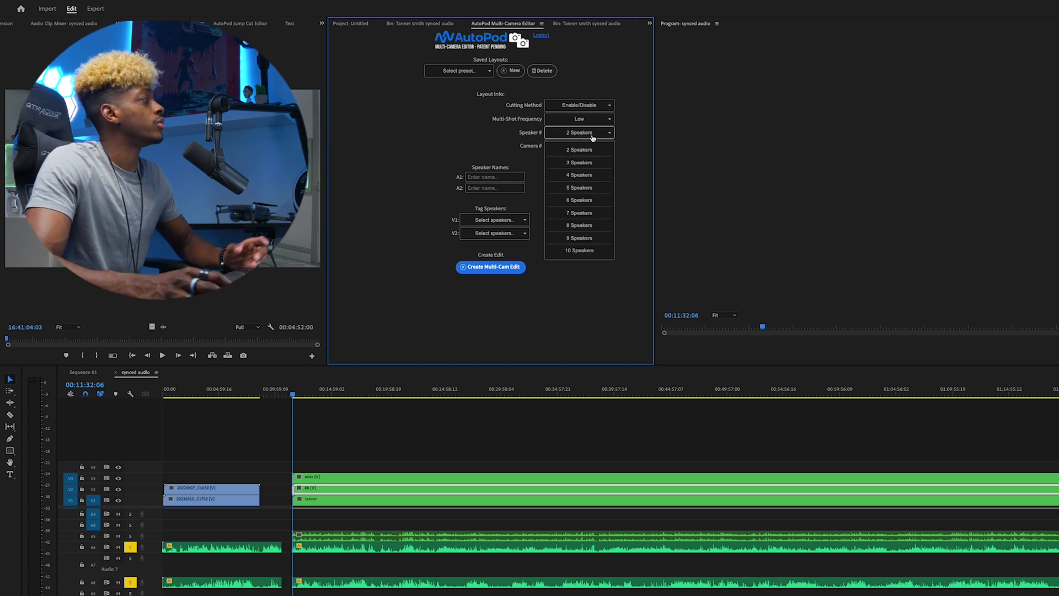
{"action": "left_click", "coordinate": [596, 151]}
{"action": "left_click", "coordinate": [586, 147]}
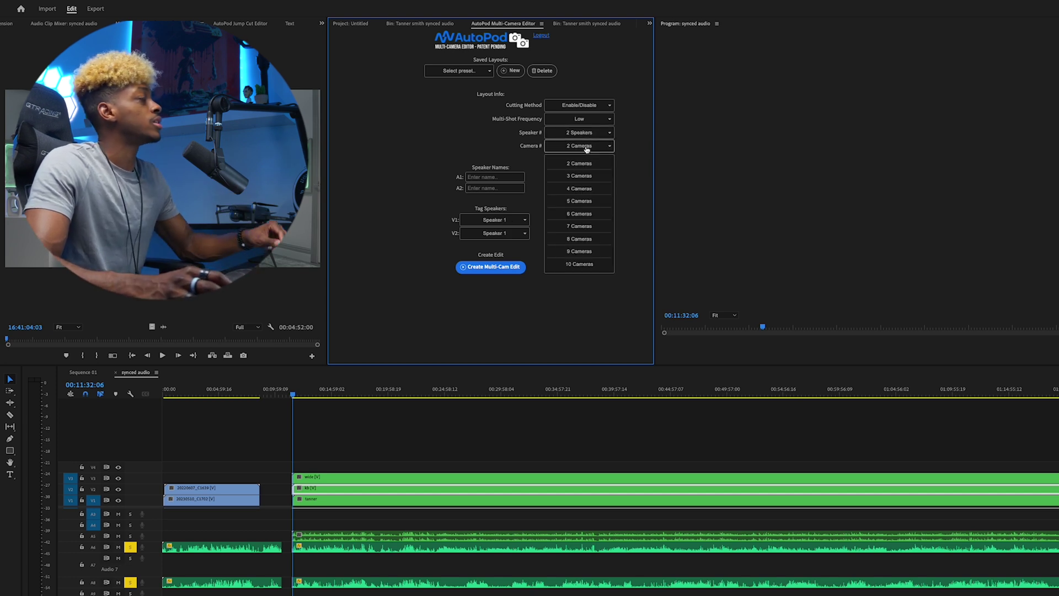
{"action": "left_click", "coordinate": [580, 175]}
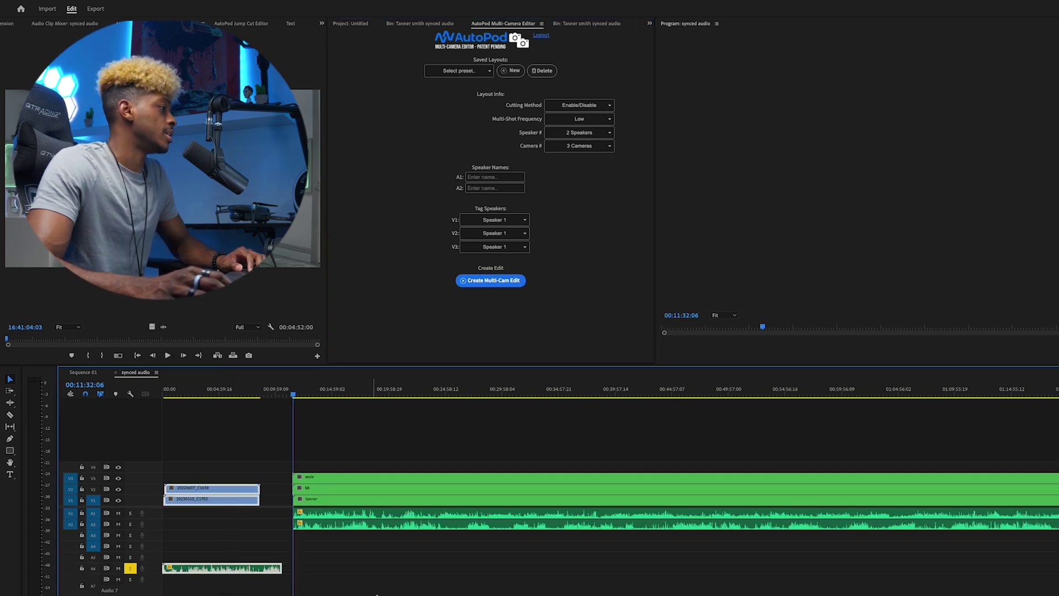
{"action": "left_click", "coordinate": [83, 374]}
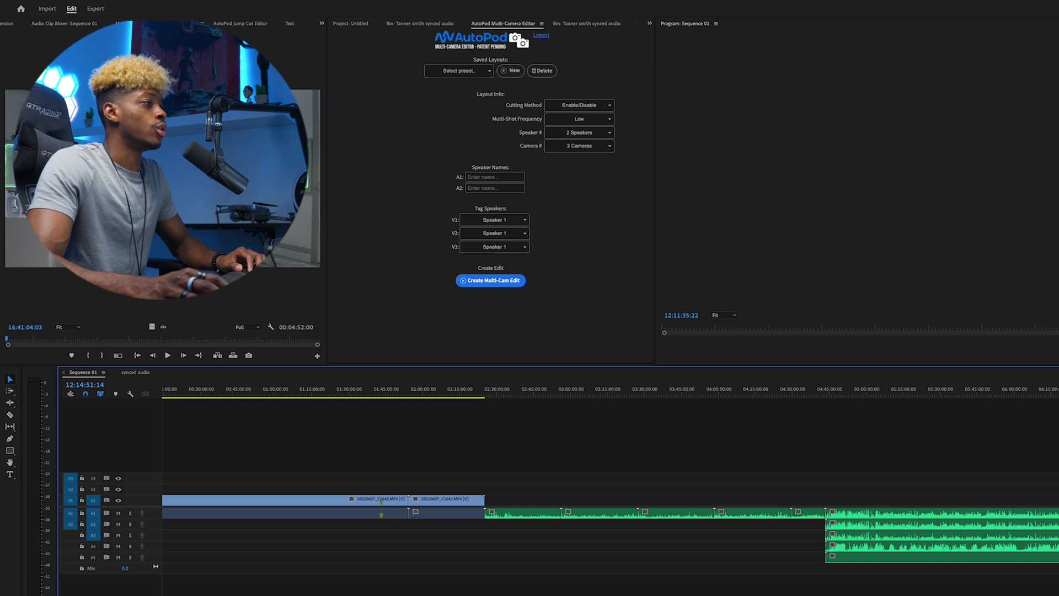
{"action": "left_click", "coordinate": [135, 372]}
Step: Delete the stray clips and ripple delete the empty gap so clips start at zero
{"action": "key", "text": "Delete"}
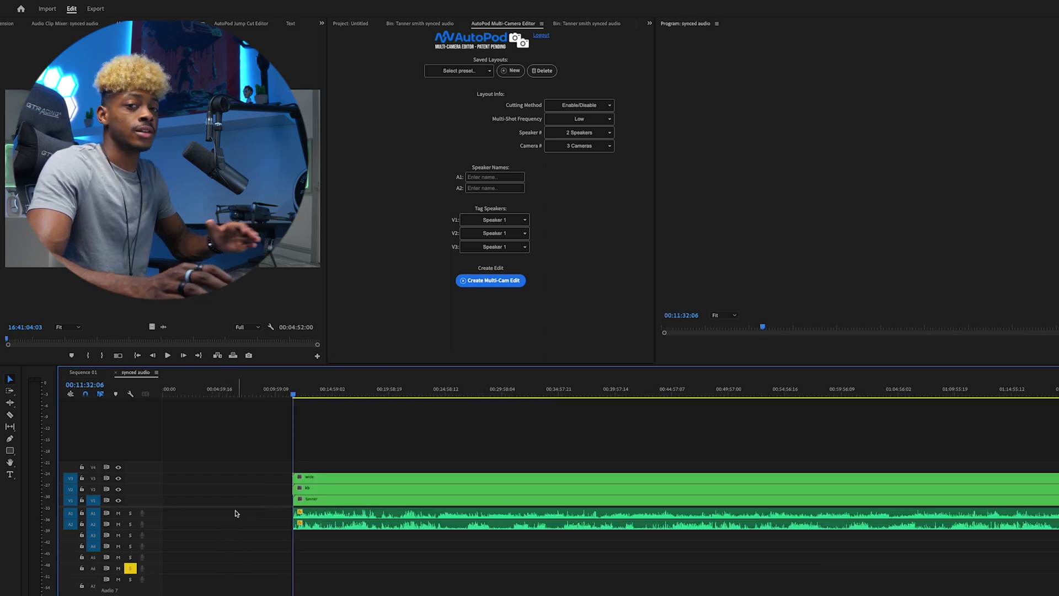
{"action": "right_click", "coordinate": [239, 501]}
{"action": "left_click", "coordinate": [260, 507]}
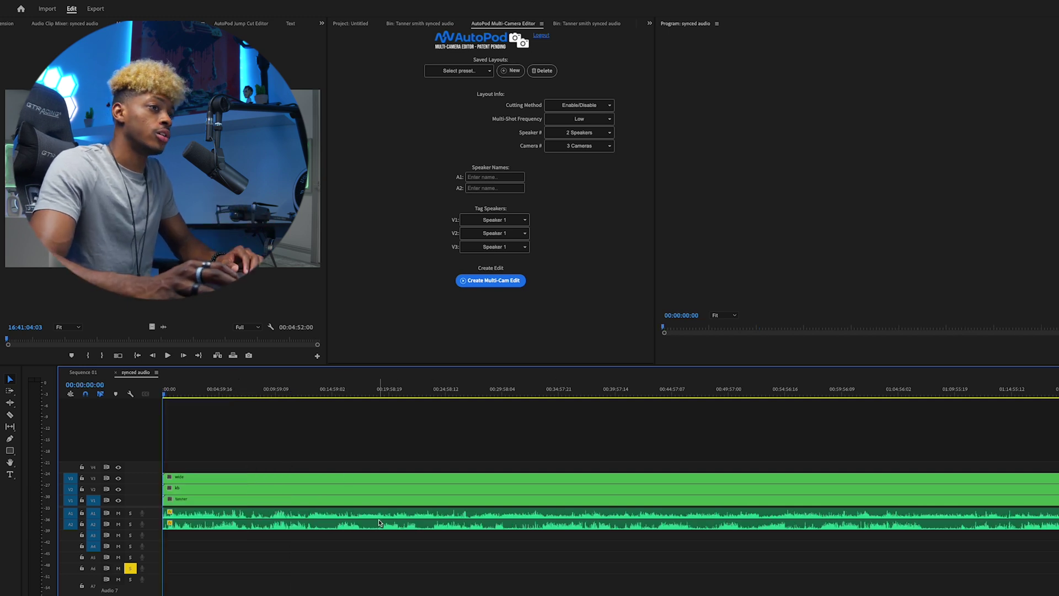
Step: Deselect all timeline clips and put the cursor in AutoPod's first speaker name field
{"action": "left_click_drag", "start_coordinate": [379, 523], "coordinate": [475, 560]}
{"action": "right_click", "coordinate": [490, 506]}
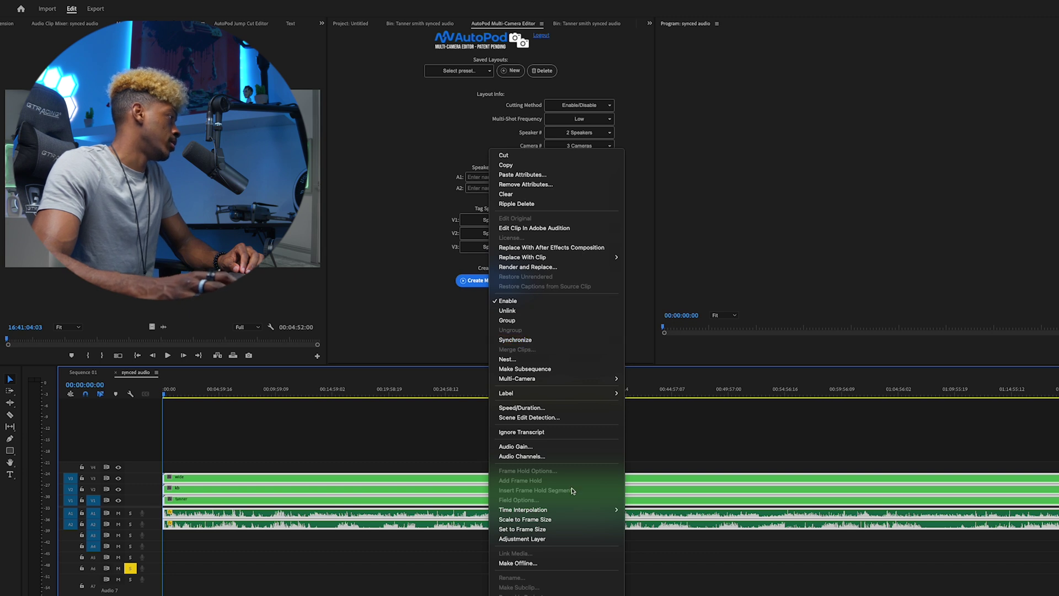
{"action": "left_click", "coordinate": [667, 451]}
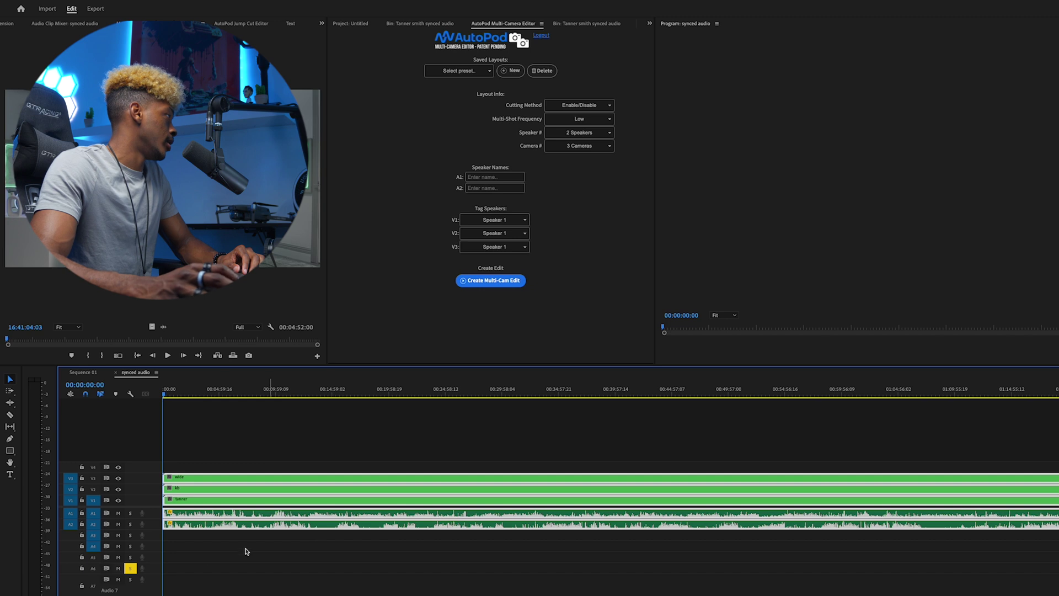
{"action": "key", "text": "ctrl+shift+a"}
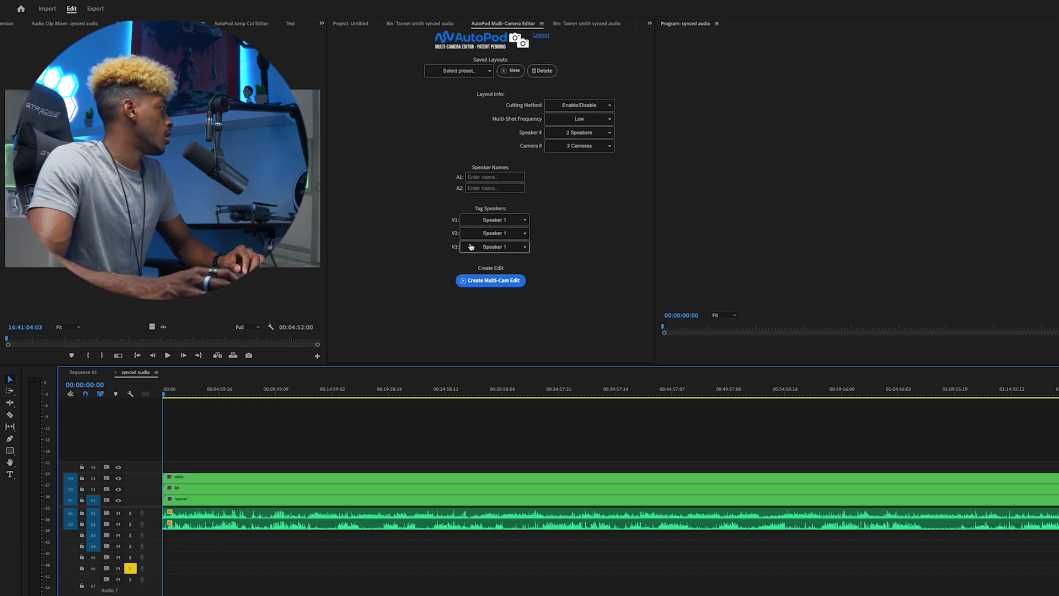
{"action": "left_click", "coordinate": [495, 176]}
Step: Enter the first and second speaker names in AutoPod
{"action": "type", "text": "tanner"}
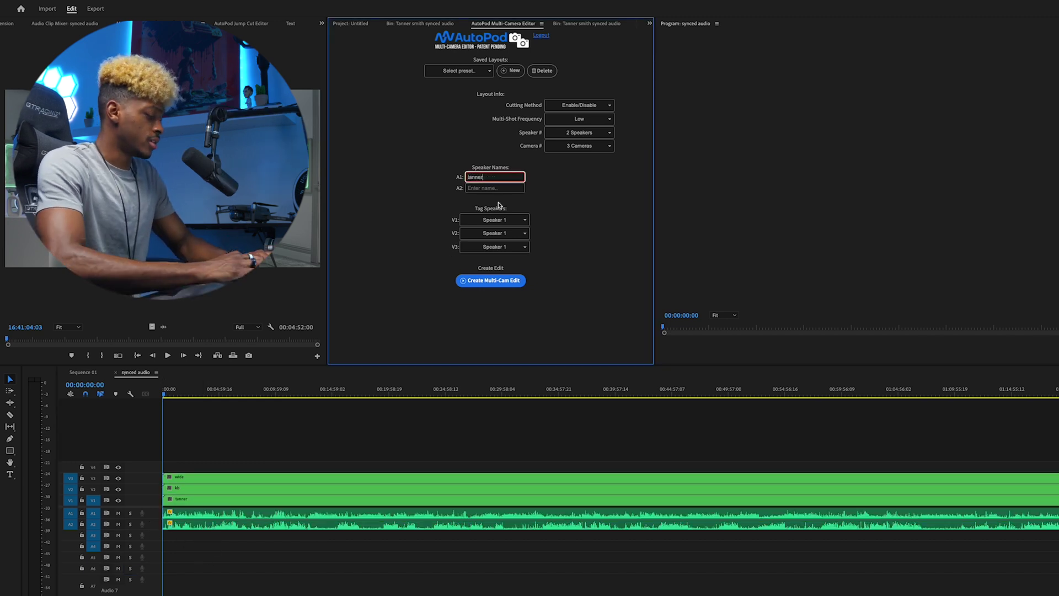
{"action": "left_click", "coordinate": [499, 189]}
{"action": "type", "text": "Kb"}
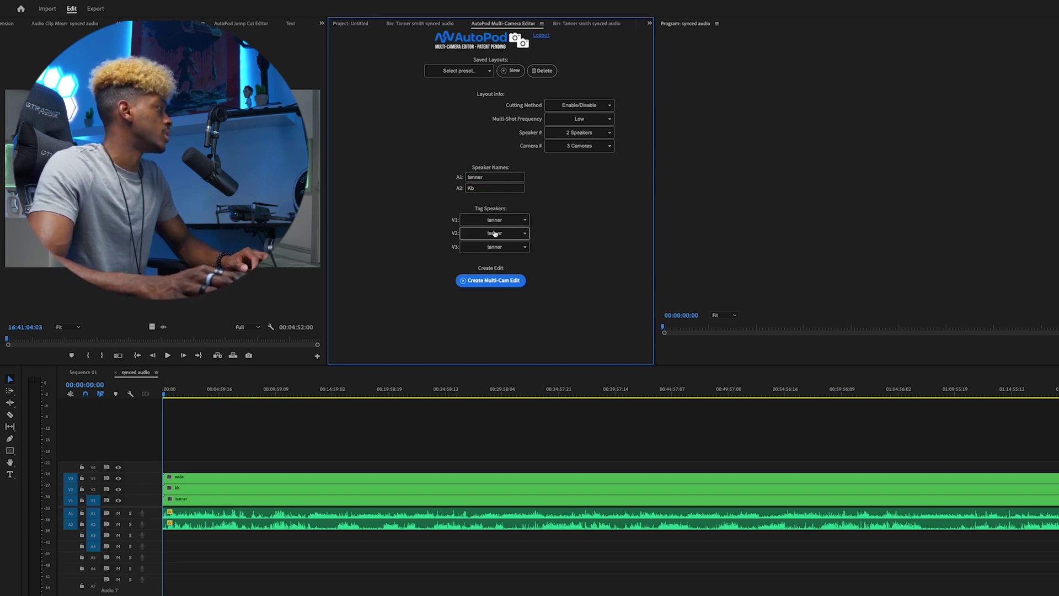
Step: Tag camera V2 with the second speaker and V3 with All Speakers
{"action": "left_click", "coordinate": [496, 247]}
{"action": "left_click", "coordinate": [495, 264]}
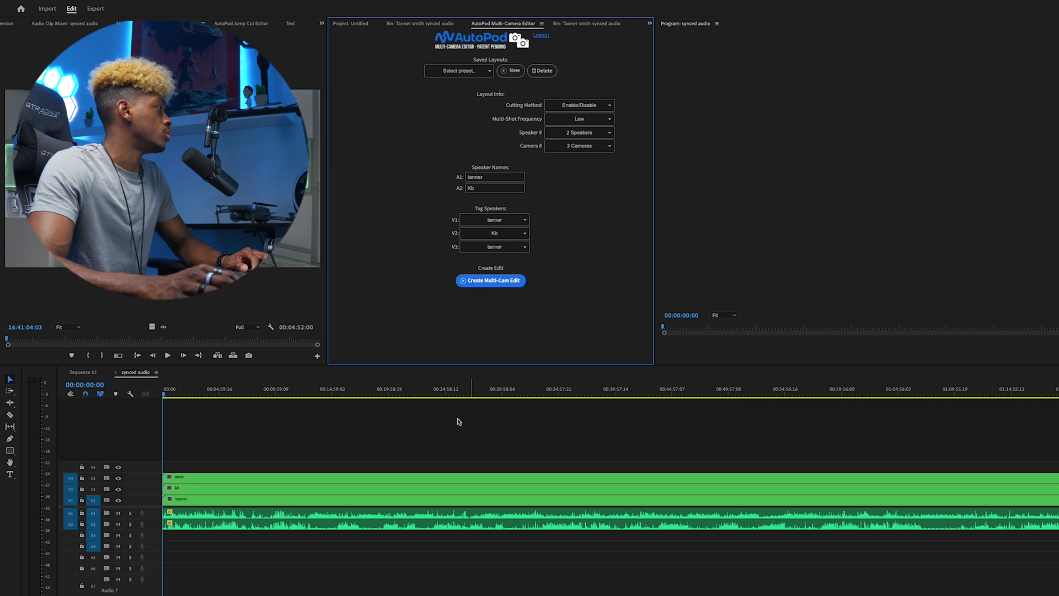
{"action": "left_click", "coordinate": [494, 247]}
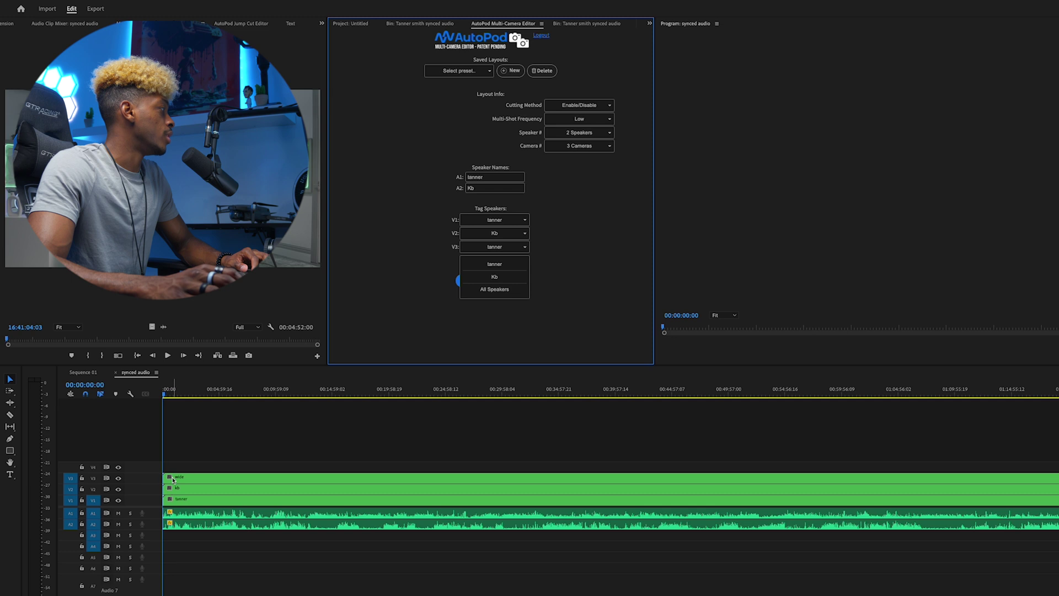
{"action": "left_click", "coordinate": [503, 290]}
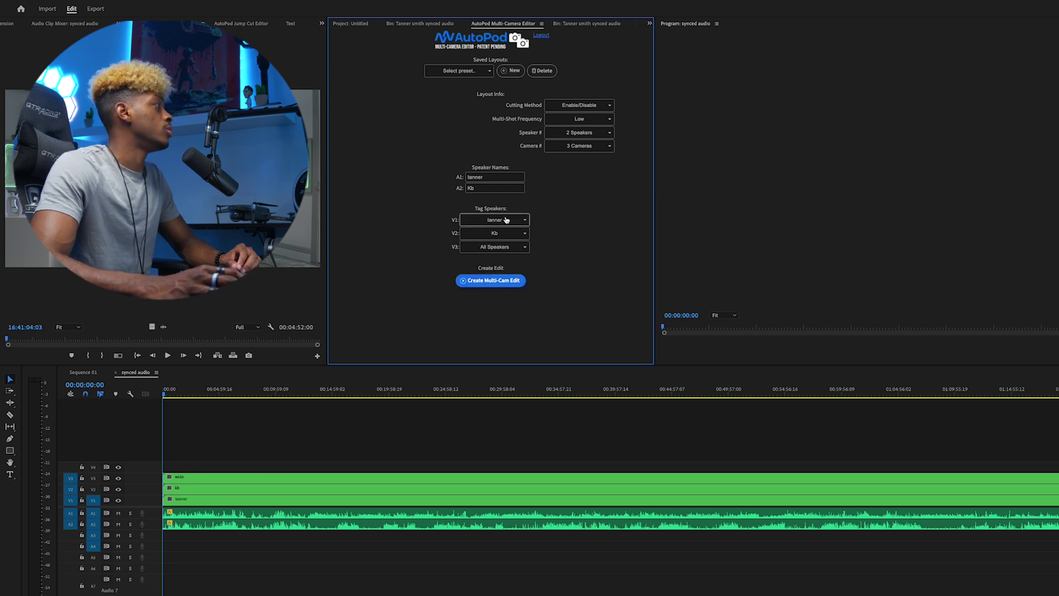
Step: Under Saved Layouts, create and save a new preset named 'KE preset'
{"action": "left_click", "coordinate": [511, 71]}
{"action": "type", "text": "KE p"}
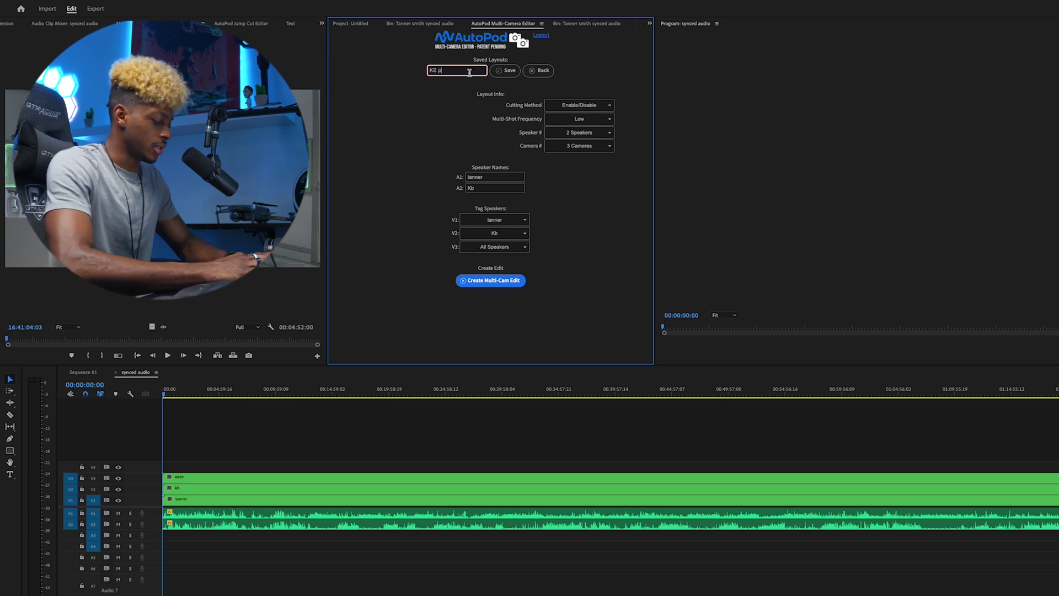
{"action": "type", "text": "re st"}
{"action": "key", "text": "BackSpace"}
{"action": "key", "text": "BackSpace"}
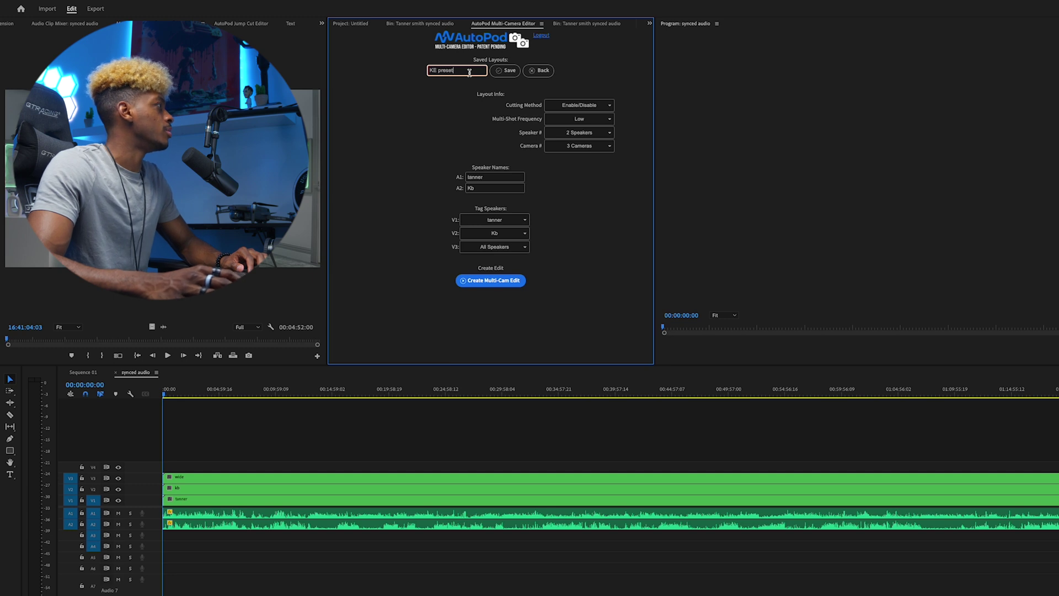
{"action": "type", "text": "set"}
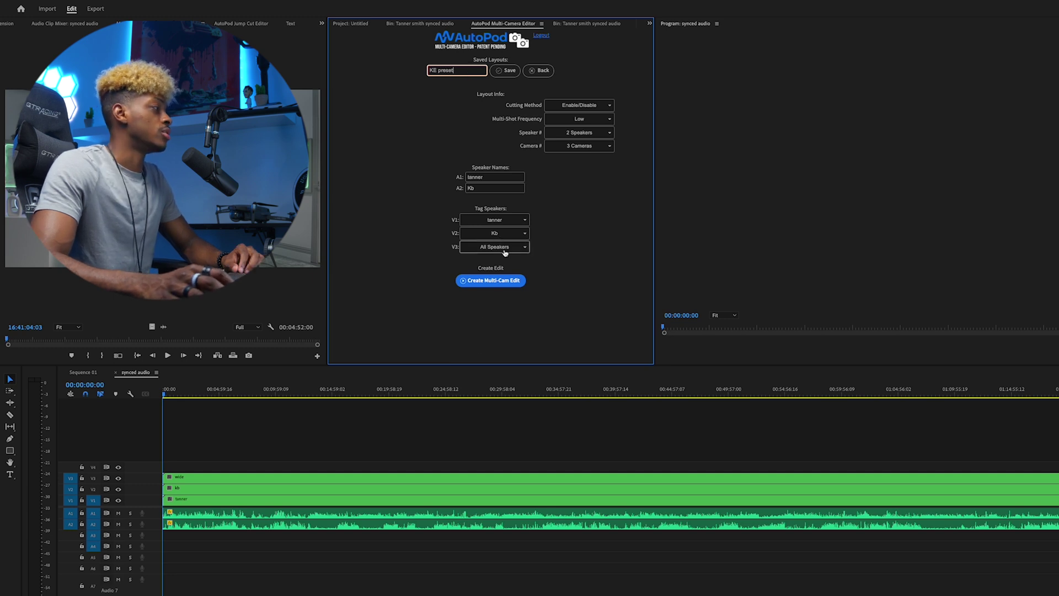
{"action": "left_click", "coordinate": [510, 282]}
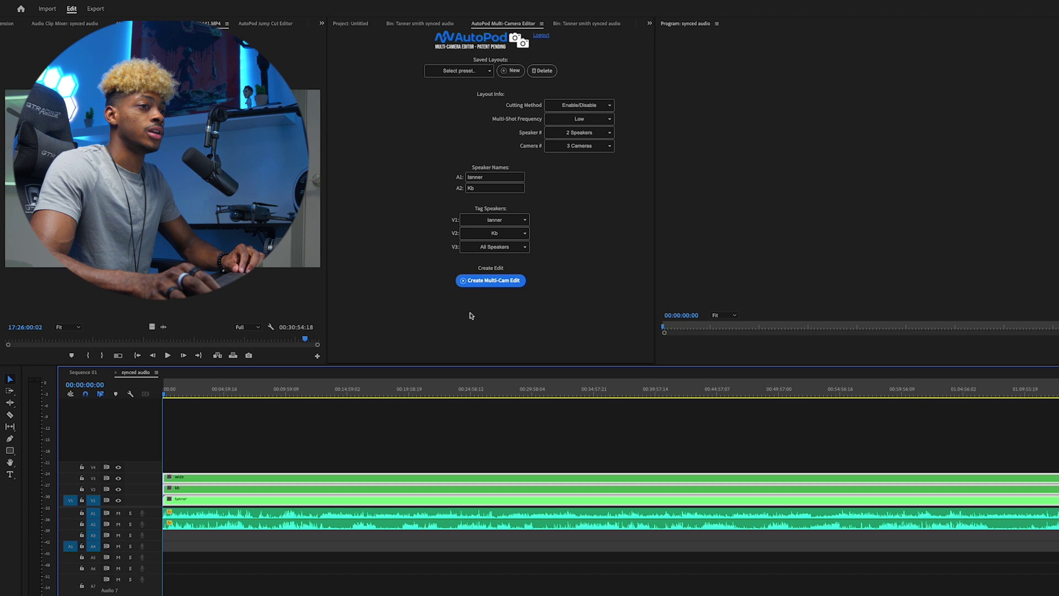
Step: Run Create Multi-Cam Edit so AutoPod cuts the synced sequence across V1–V3
{"action": "left_click", "coordinate": [493, 281]}
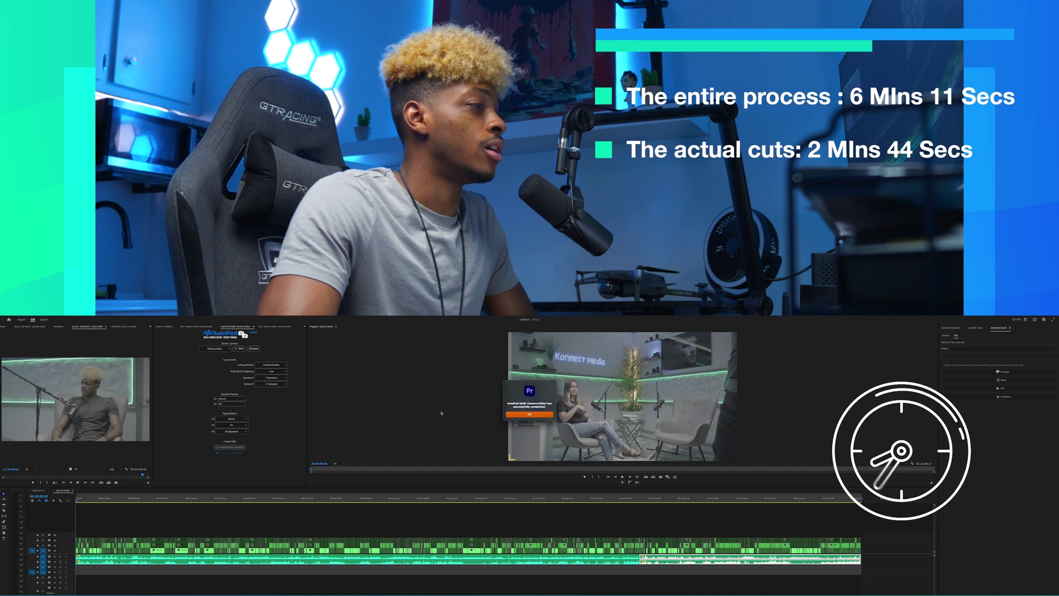
Step: Close the AutoPod completion dialog, zoom the timeline, and play the cut from about 00:37:57
{"action": "left_click", "coordinate": [522, 413]}
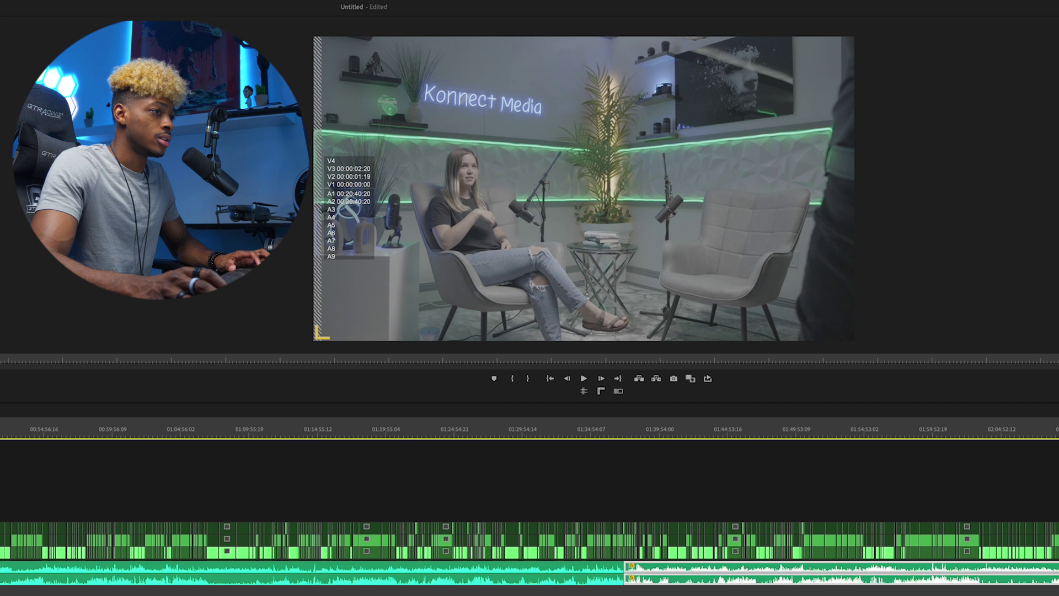
{"action": "scroll", "coordinate": [938, 486], "scroll_direction": "up", "scroll_amount": 5}
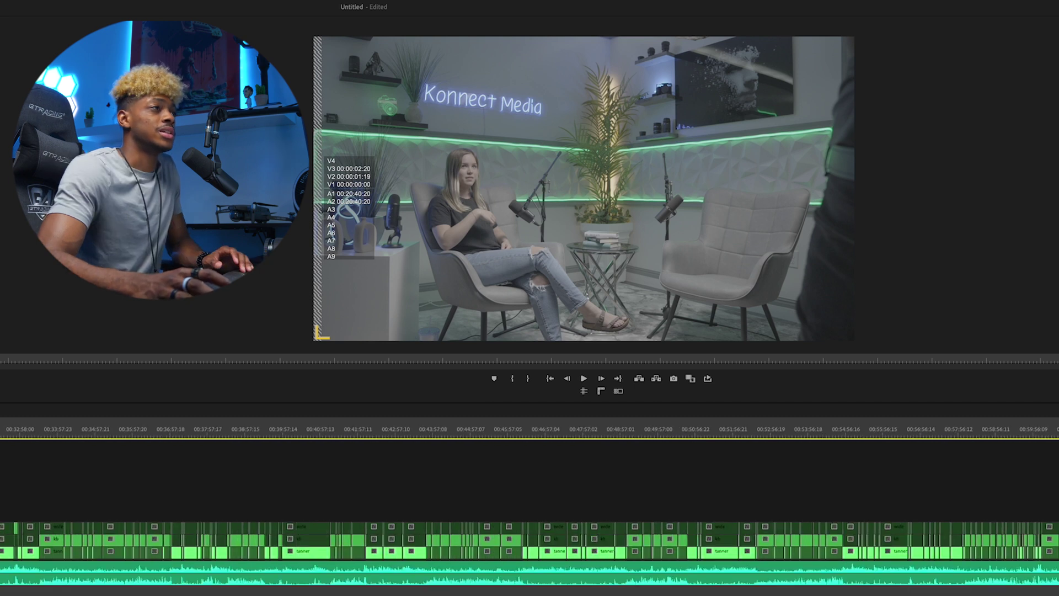
{"action": "left_click", "coordinate": [939, 434]}
{"action": "key", "text": "space"}
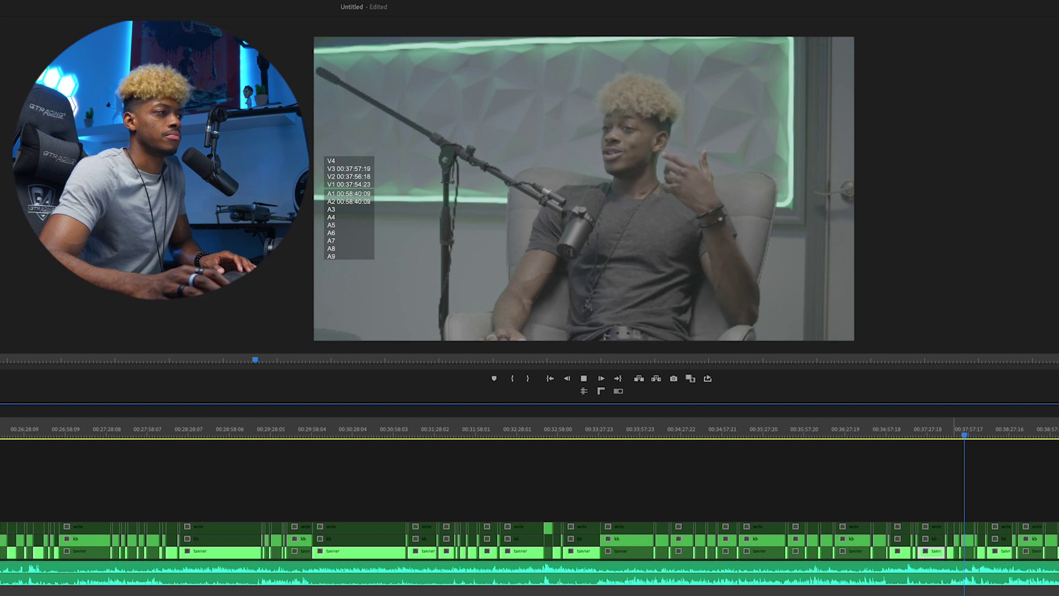
{"action": "scroll", "coordinate": [633, 553], "scroll_direction": "right", "scroll_amount": 3}
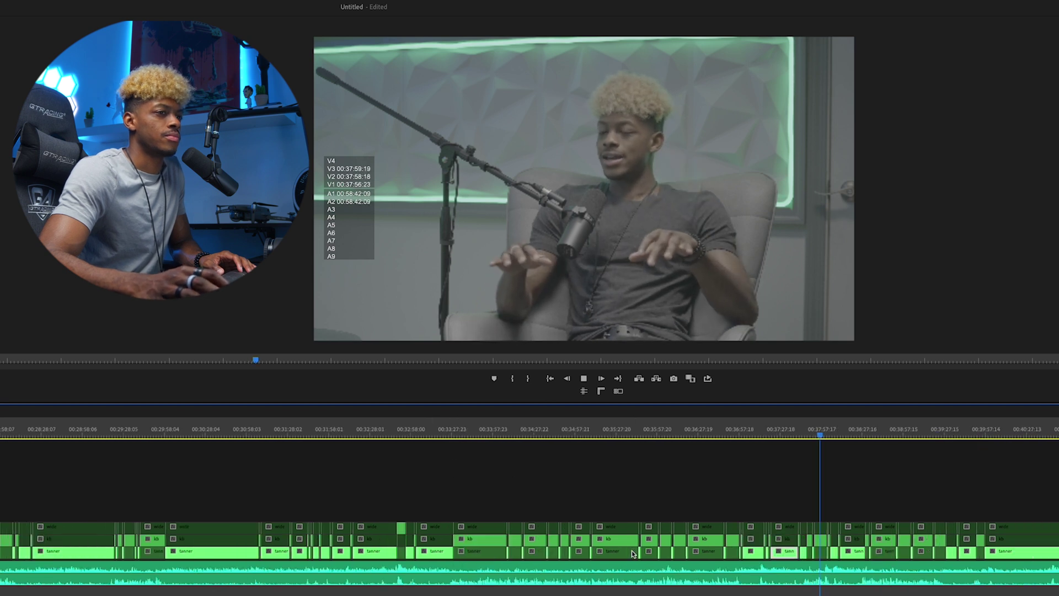
{"action": "scroll", "coordinate": [633, 554], "scroll_direction": "right", "scroll_amount": 5}
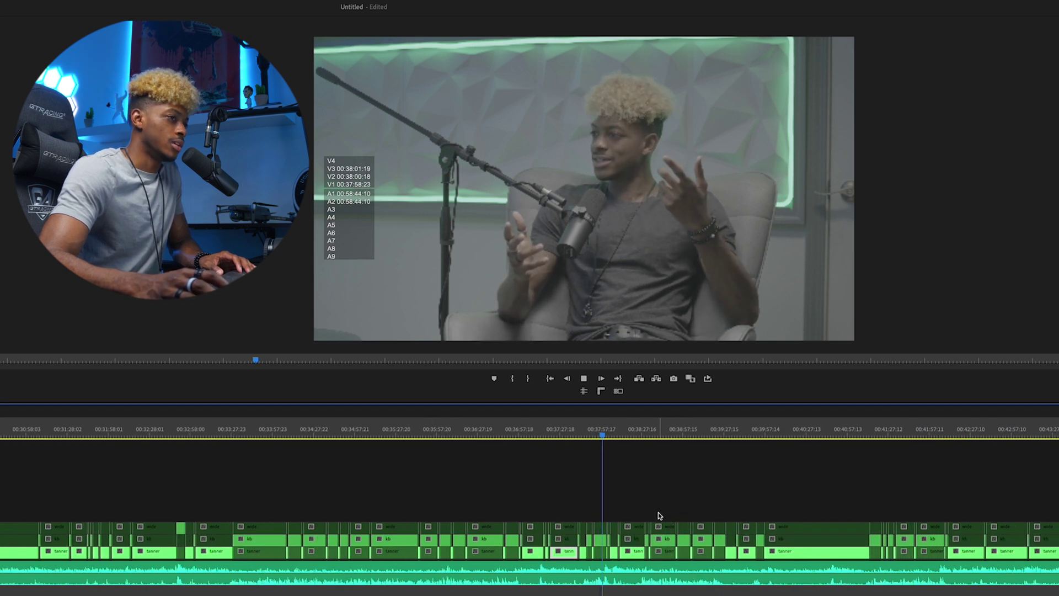
{"action": "scroll", "coordinate": [656, 515], "scroll_direction": "right", "scroll_amount": 8}
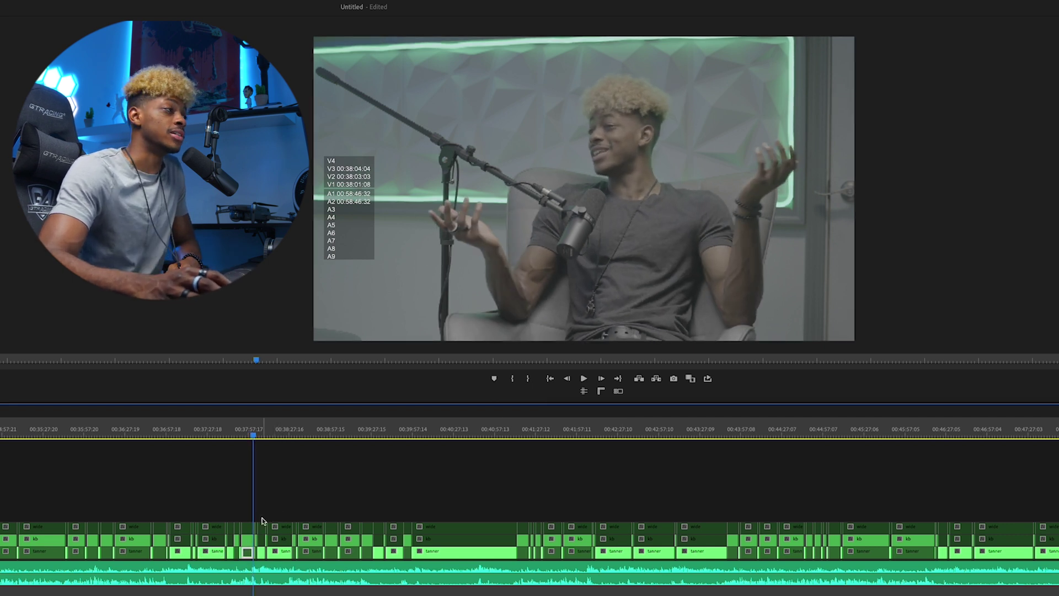
Step: Enable the stacked V1–V3 camera clips near 00:38 so the wide two-person shot plays there
{"action": "left_click_drag", "start_coordinate": [265, 514], "coordinate": [315, 531]}
{"action": "right_click", "coordinate": [316, 532]}
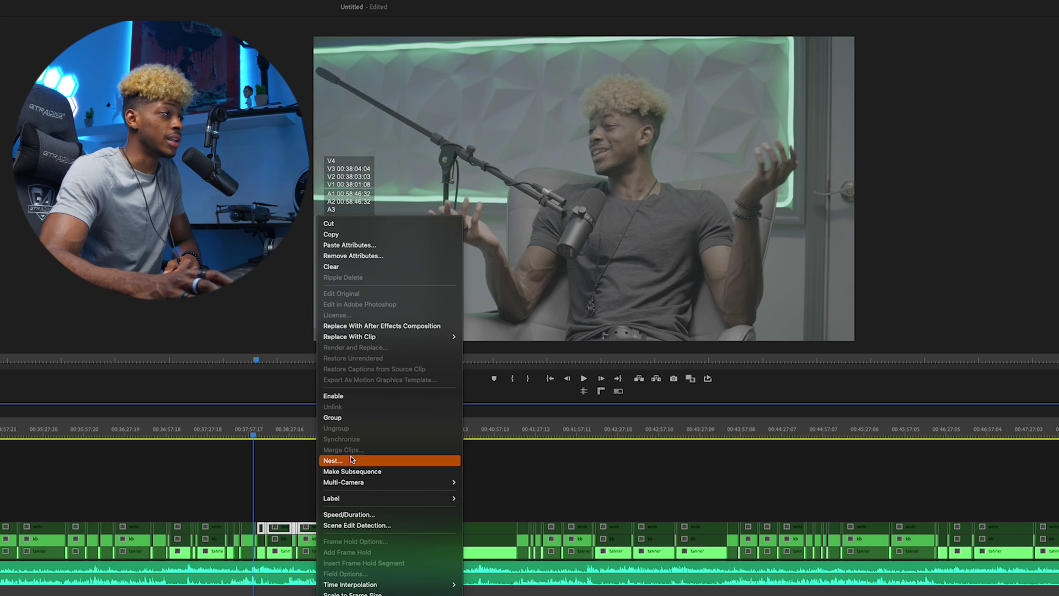
{"action": "left_click", "coordinate": [346, 399]}
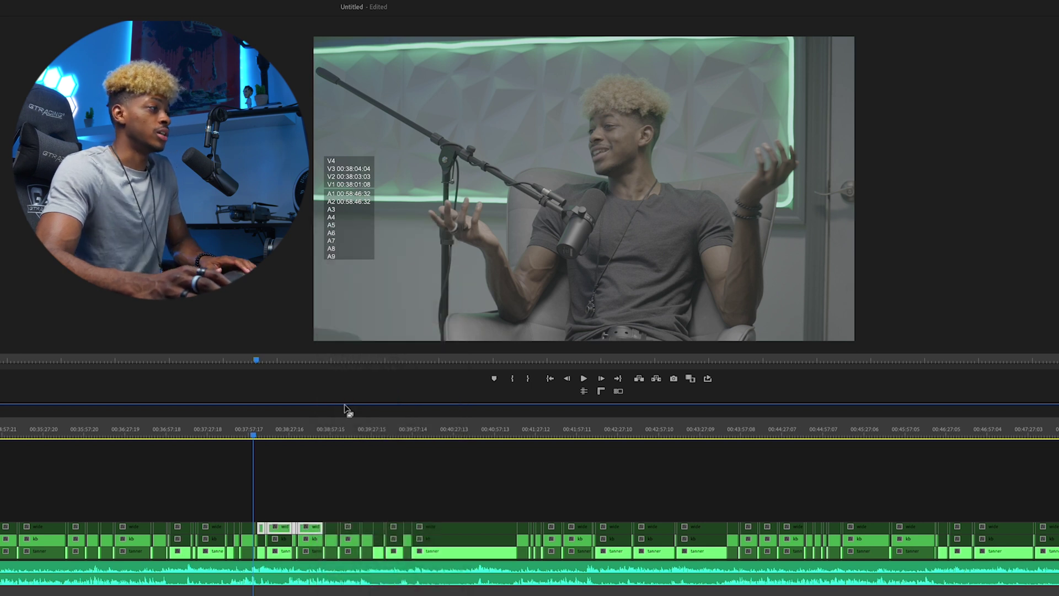
Step: Stop playback, deselect the clips, and put the playhead at the start of the changed clips
{"action": "key", "text": "space"}
{"action": "left_click", "coordinate": [275, 520]}
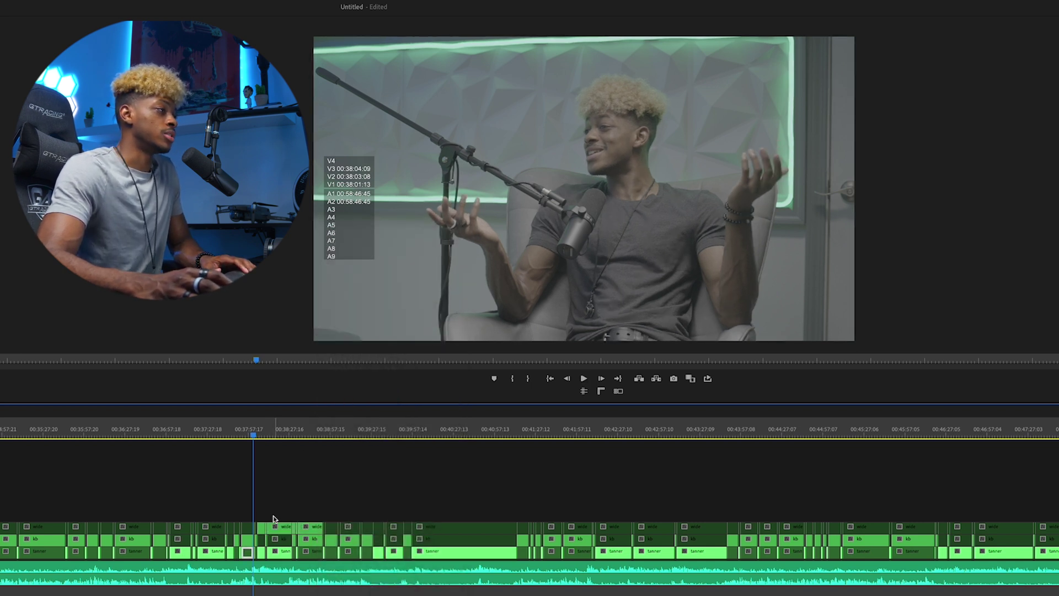
{"action": "left_click", "coordinate": [256, 435]}
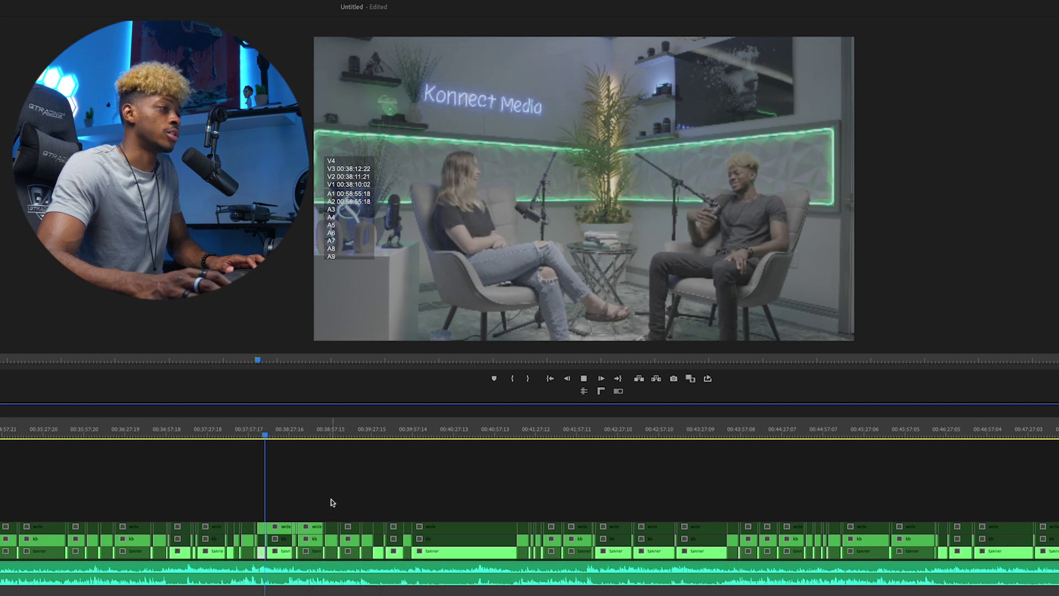
Step: Stop playback, zoom out to show the cut past 01:14, and apply a context-menu command to clips
{"action": "scroll", "coordinate": [326, 578], "scroll_direction": "down", "scroll_amount": 3}
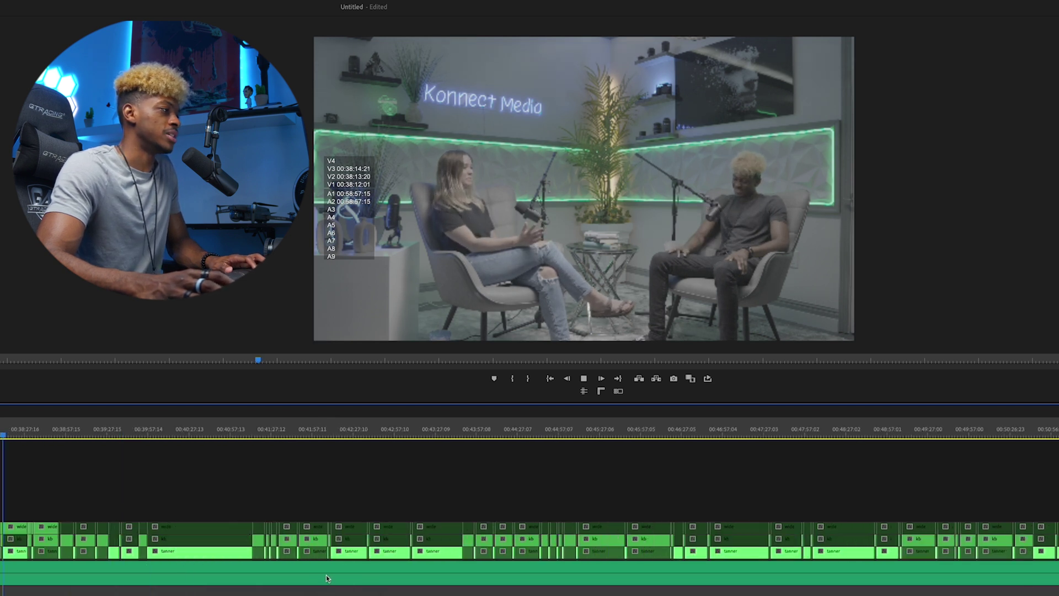
{"action": "scroll", "coordinate": [324, 568], "scroll_direction": "down", "scroll_amount": 2}
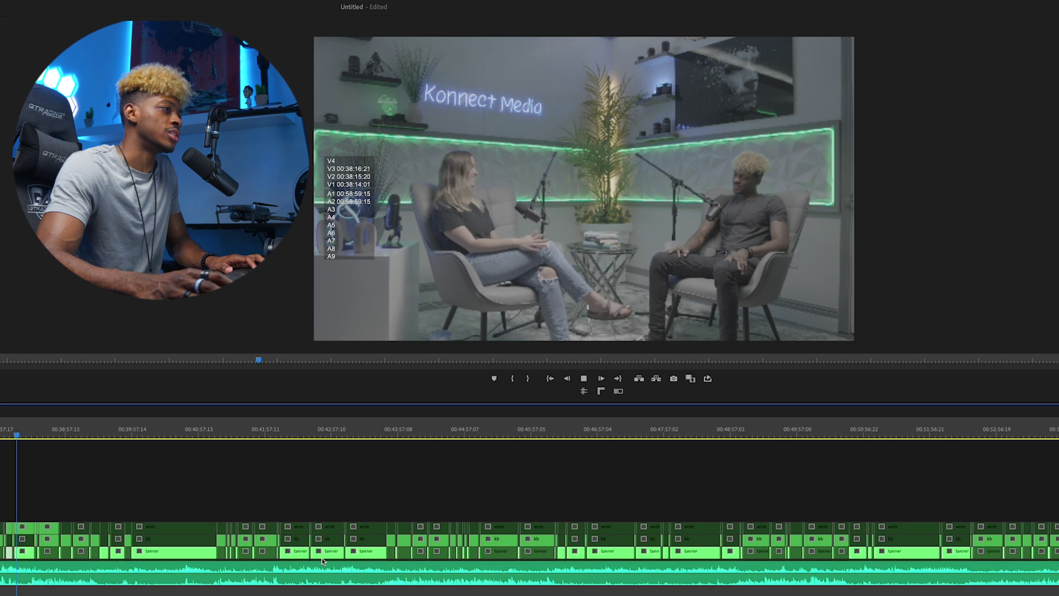
{"action": "key", "text": "space"}
{"action": "scroll", "coordinate": [373, 456], "scroll_direction": "down", "scroll_amount": 5}
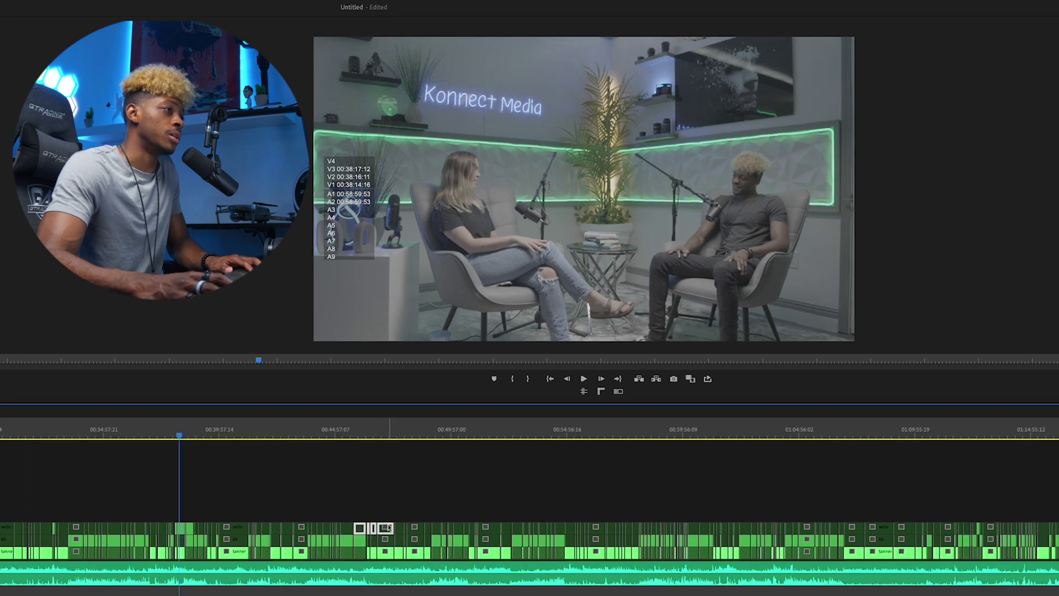
{"action": "right_click", "coordinate": [390, 528]}
{"action": "left_click", "coordinate": [424, 397]}
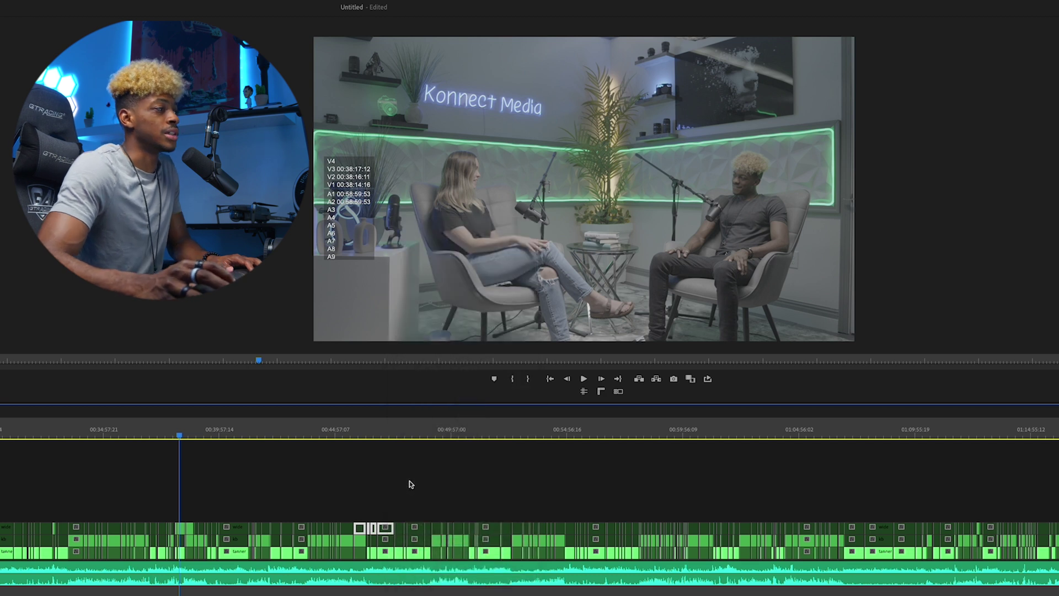